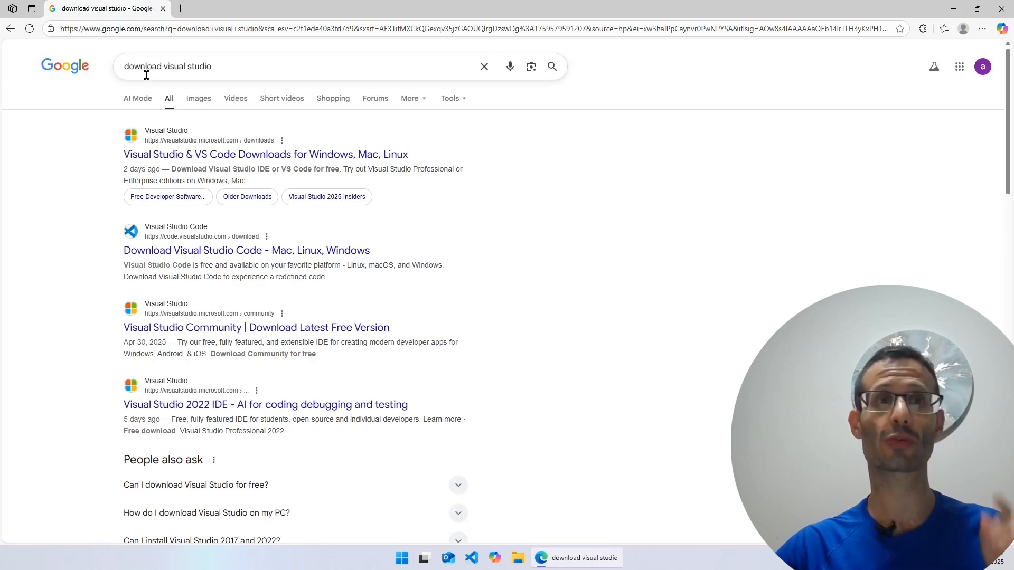
Search Google for "download visual studio"
click(230, 69)
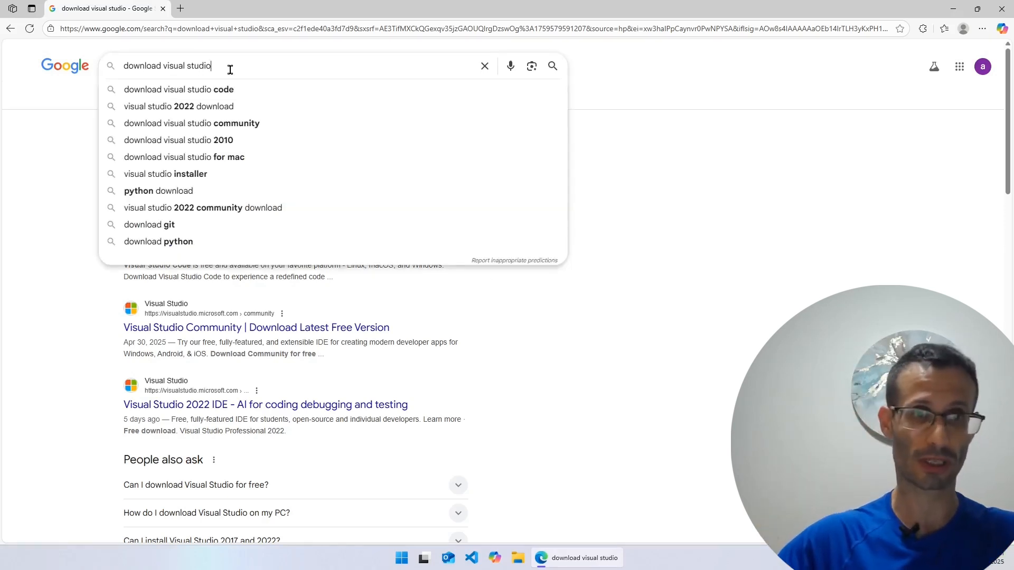
key(Down)
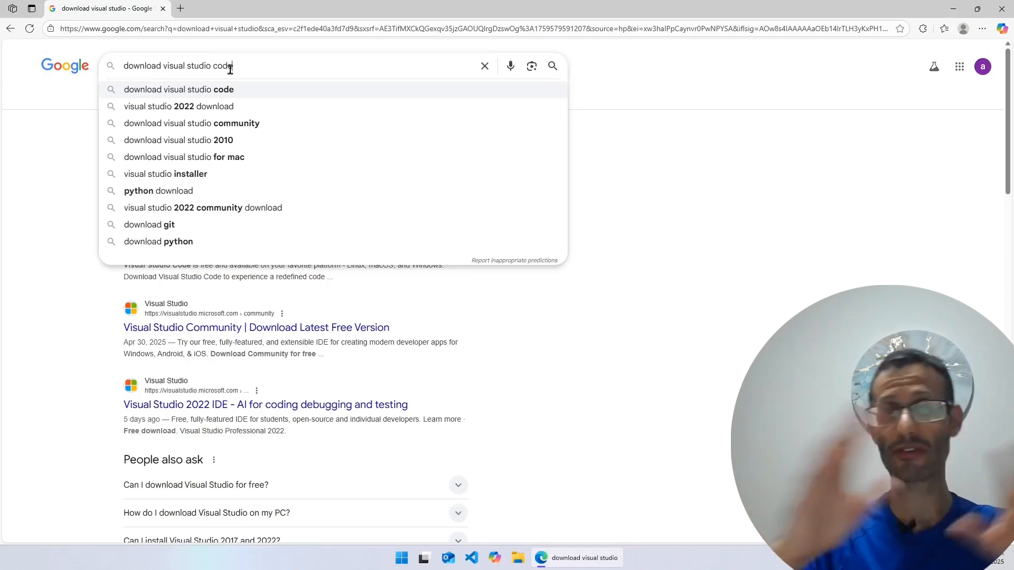
key(Up)
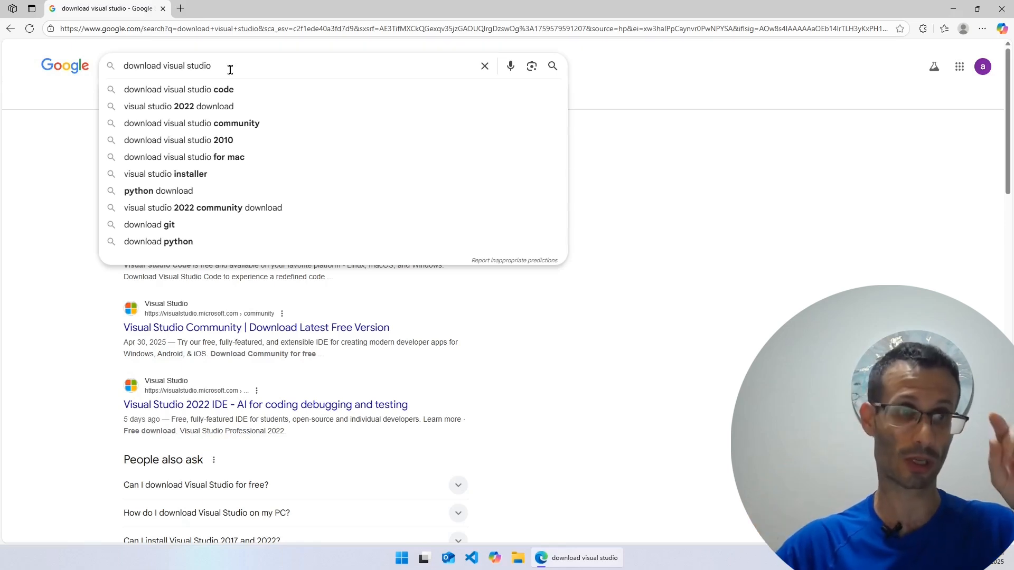
key(Return)
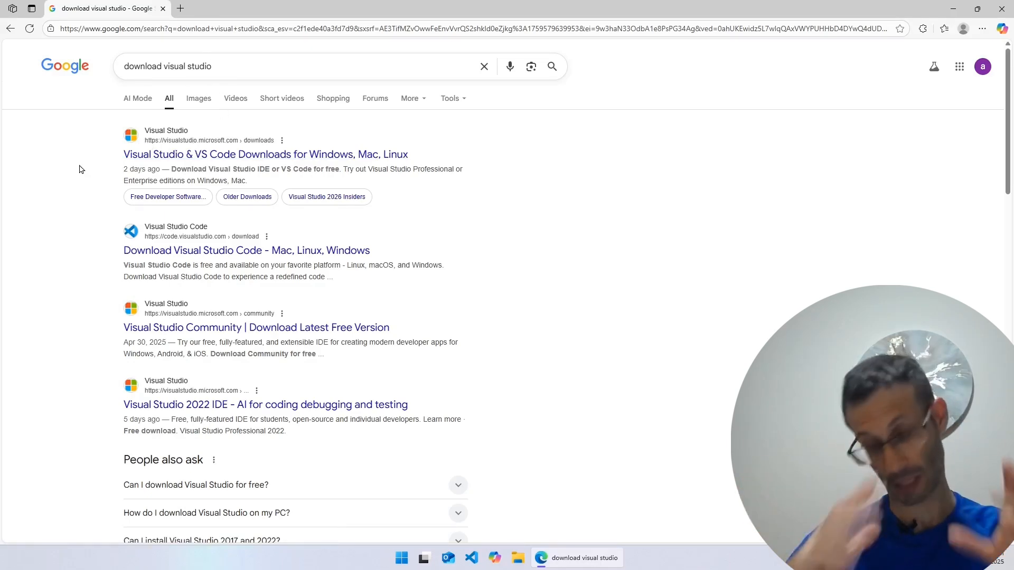
Open the visualstudio.microsoft.com website directly by its address
key(ctrl+l)
text(visu)
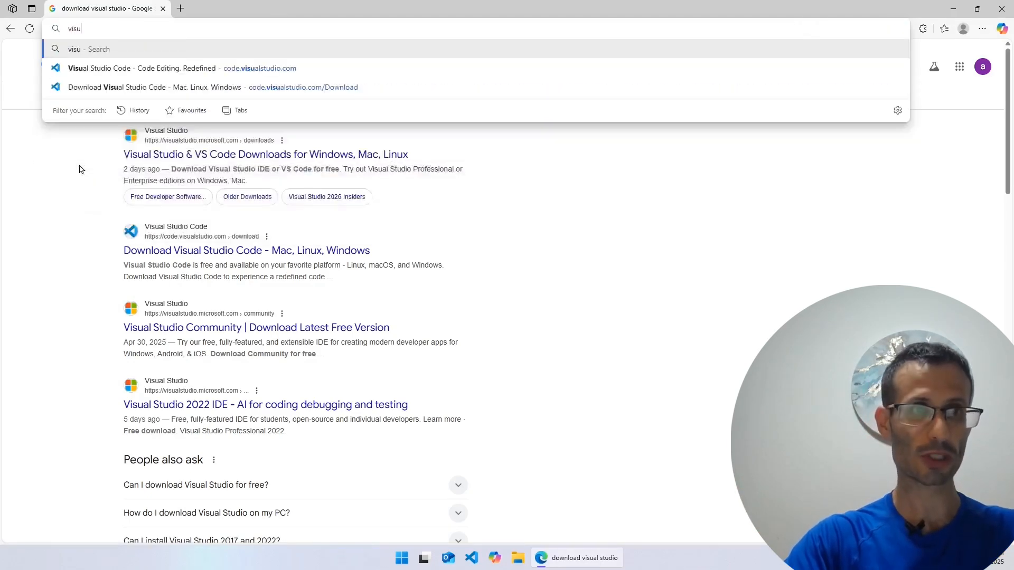
text(alstudio.microsoft)
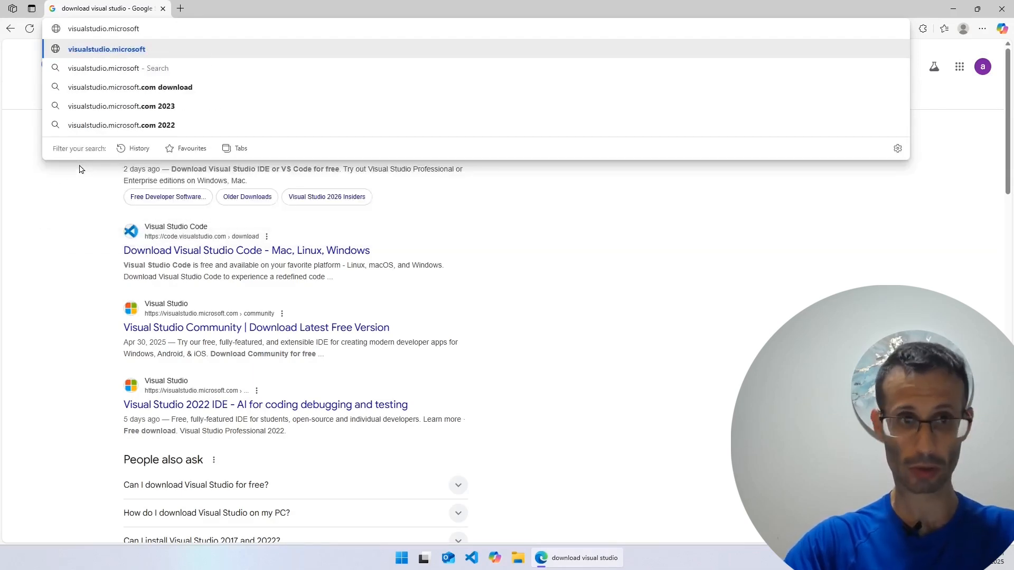
key(Return)
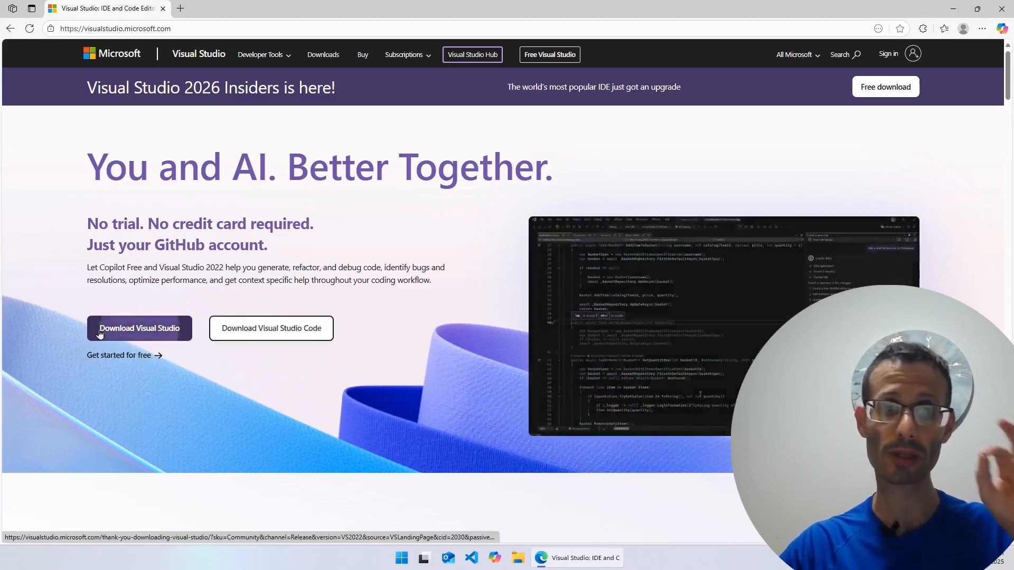
Download the Visual Studio setup file, launch it and accept the installer's introductory terms
click(126, 341)
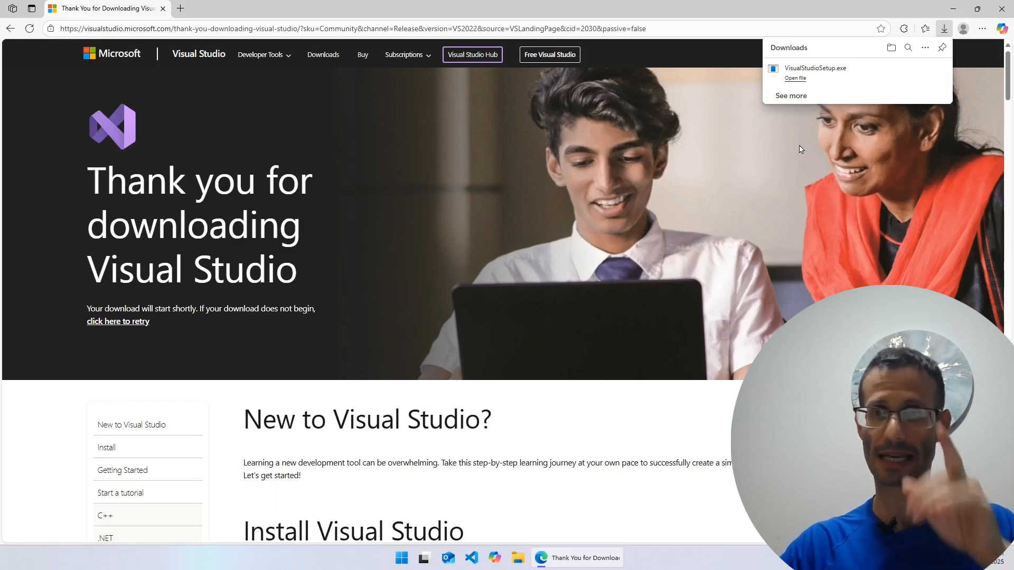
click(845, 72)
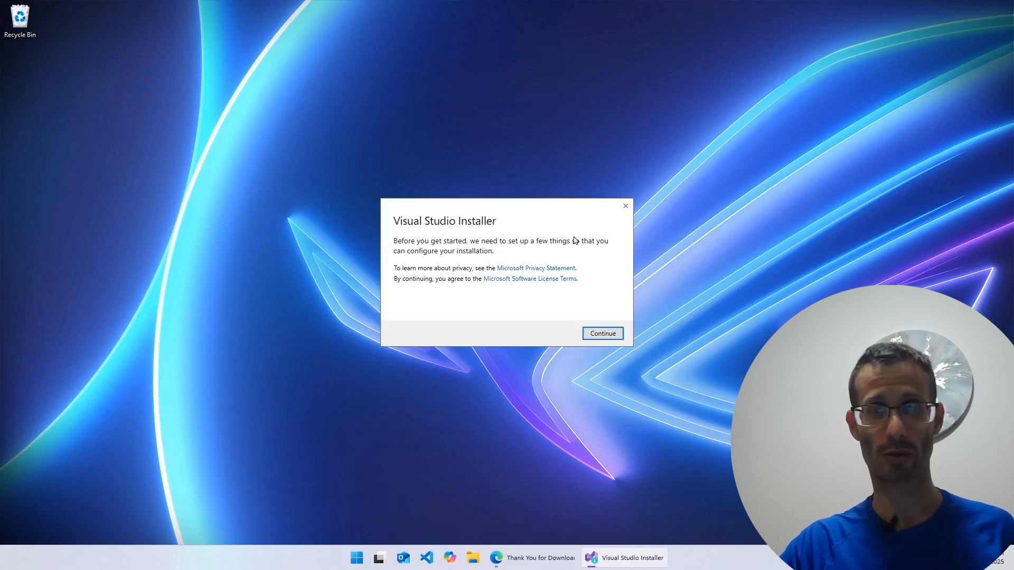
click(608, 331)
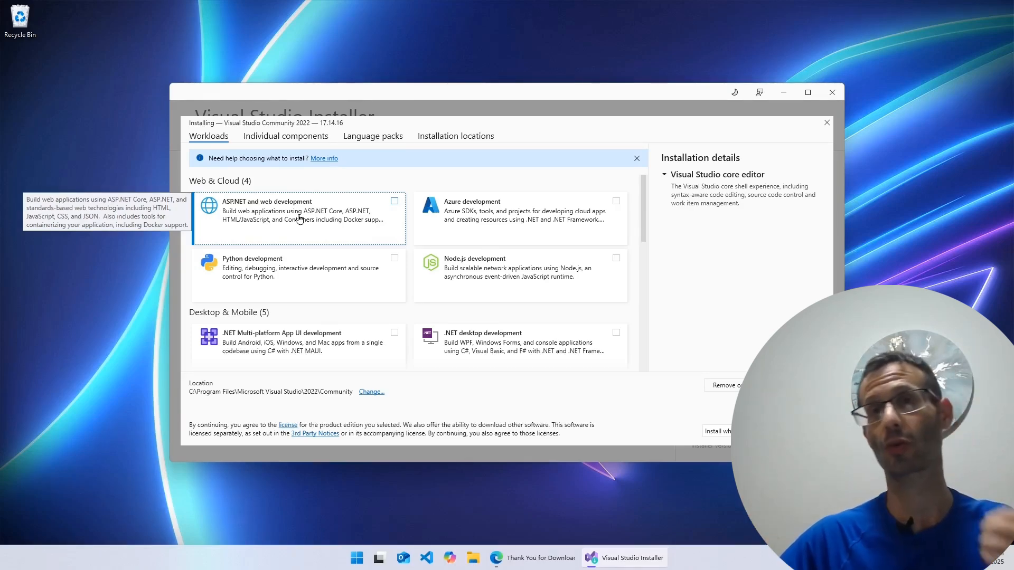
Install Visual Studio Community 2022 with the ASP.NET and web development and .NET desktop development workloads
click(341, 211)
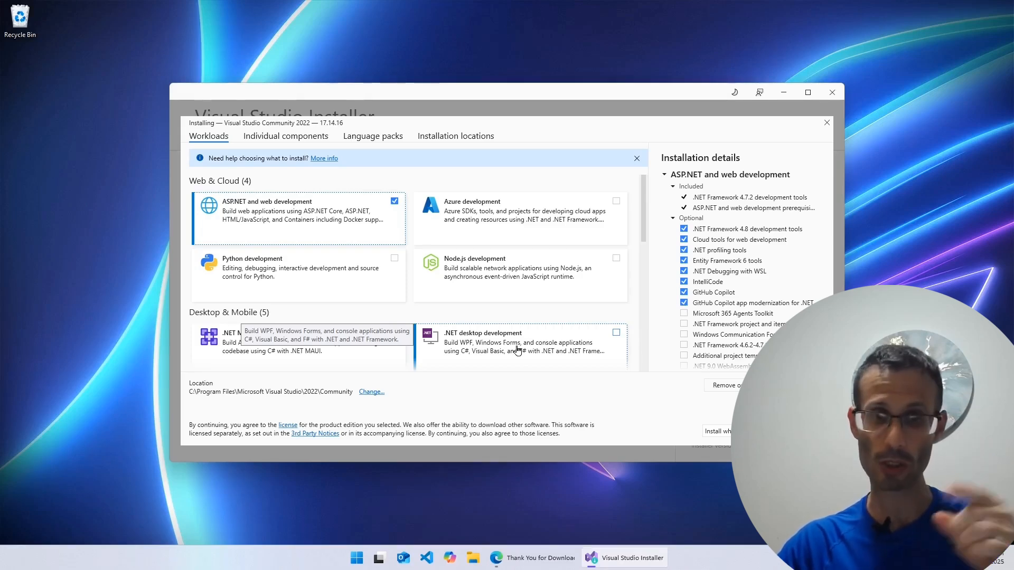
click(517, 350)
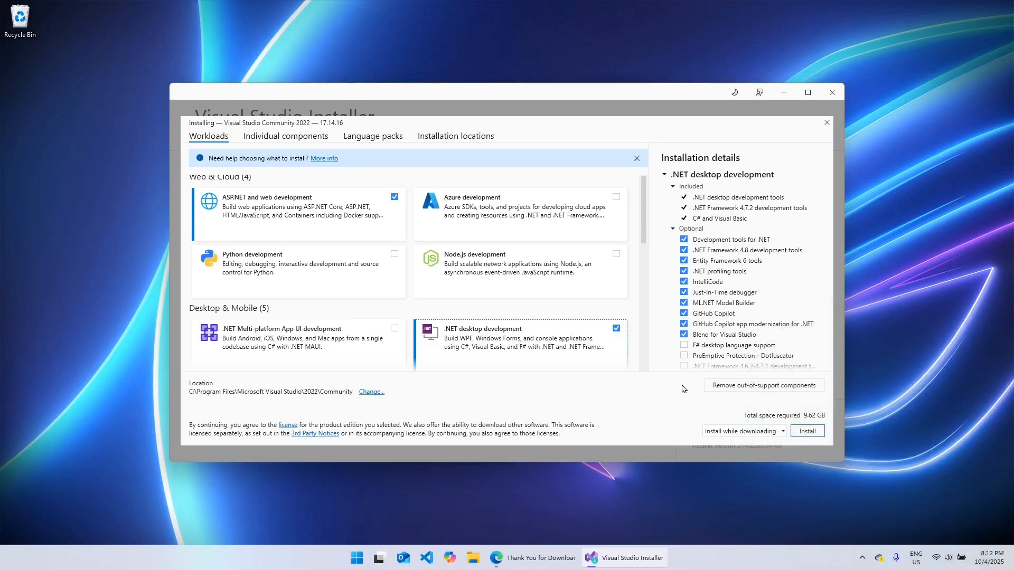
click(807, 431)
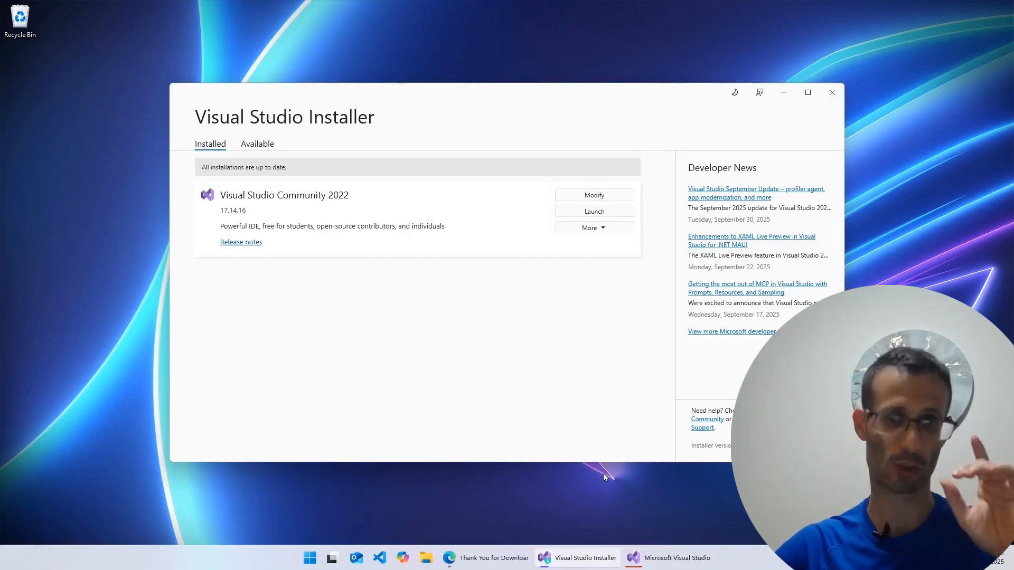
Skip the account sign-in and start Visual Studio with General development settings and the Light color theme
click(570, 555)
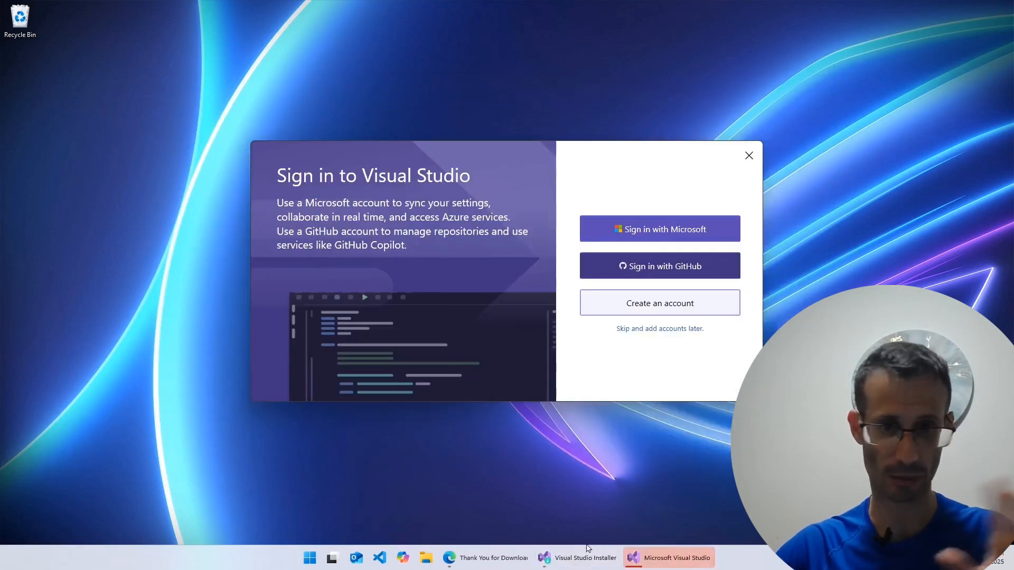
click(385, 252)
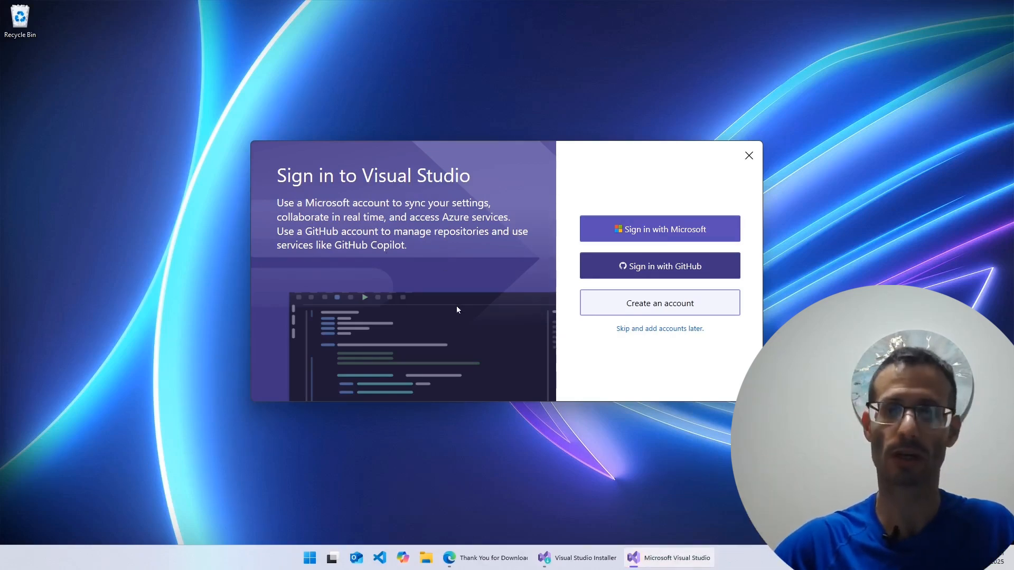
click(662, 330)
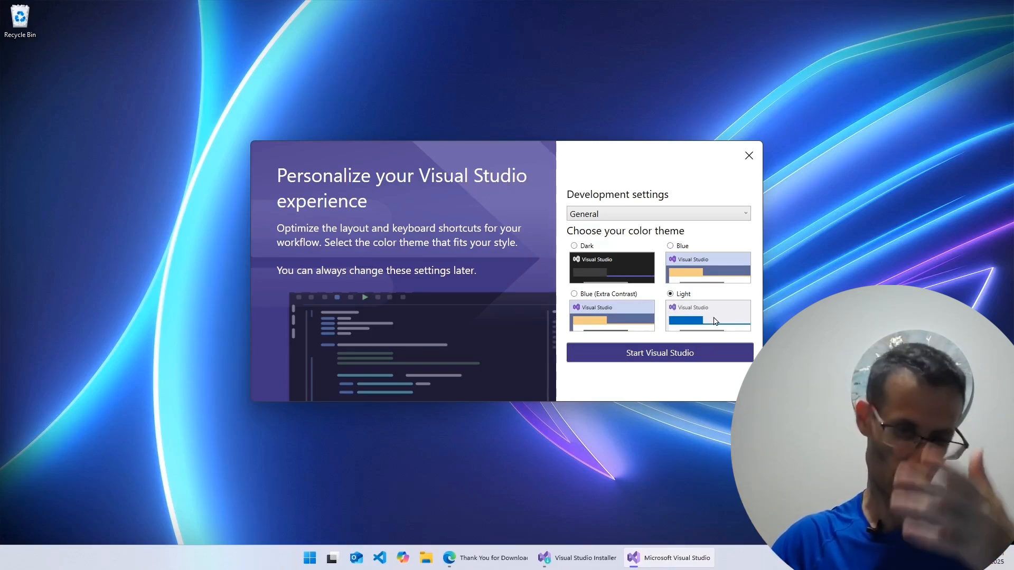
click(648, 359)
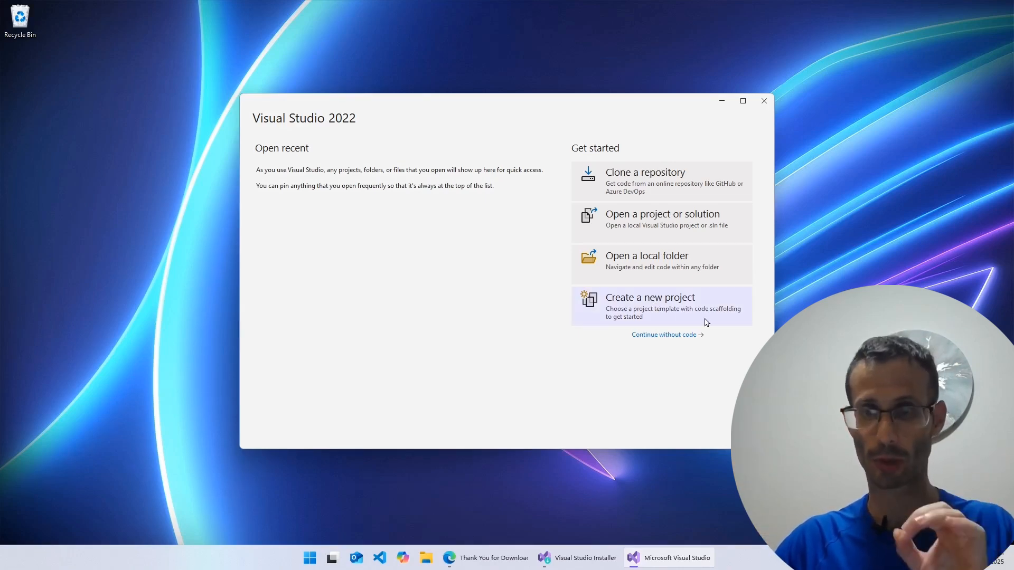
Begin a new project from the Console App template, filtering the templates by the C# language
click(684, 315)
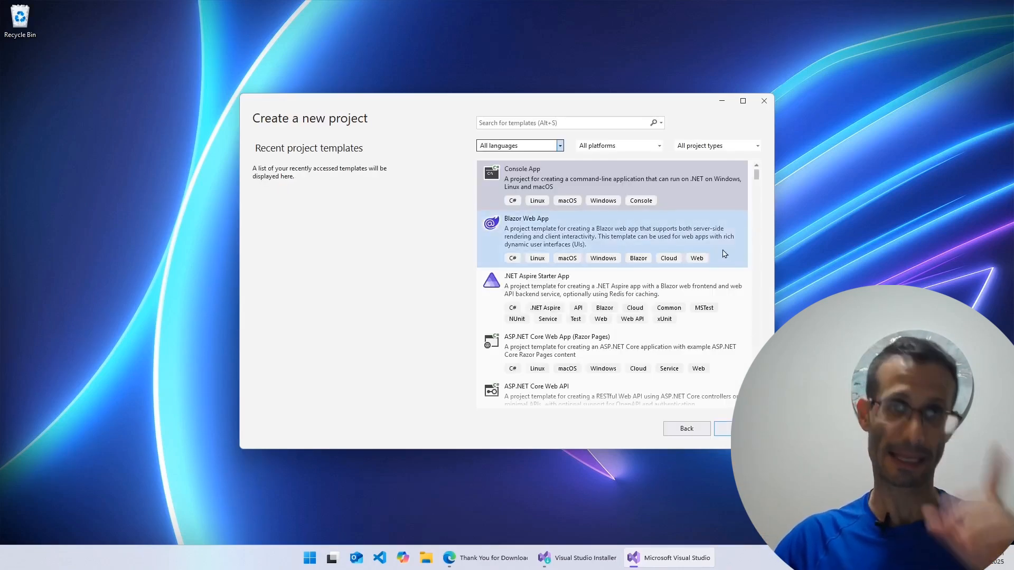
click(498, 147)
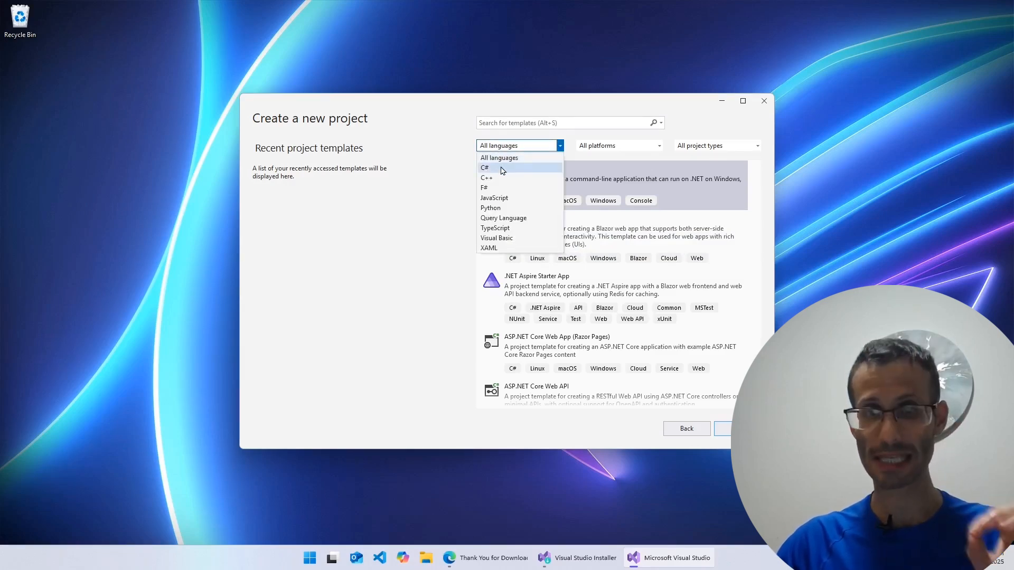
click(502, 170)
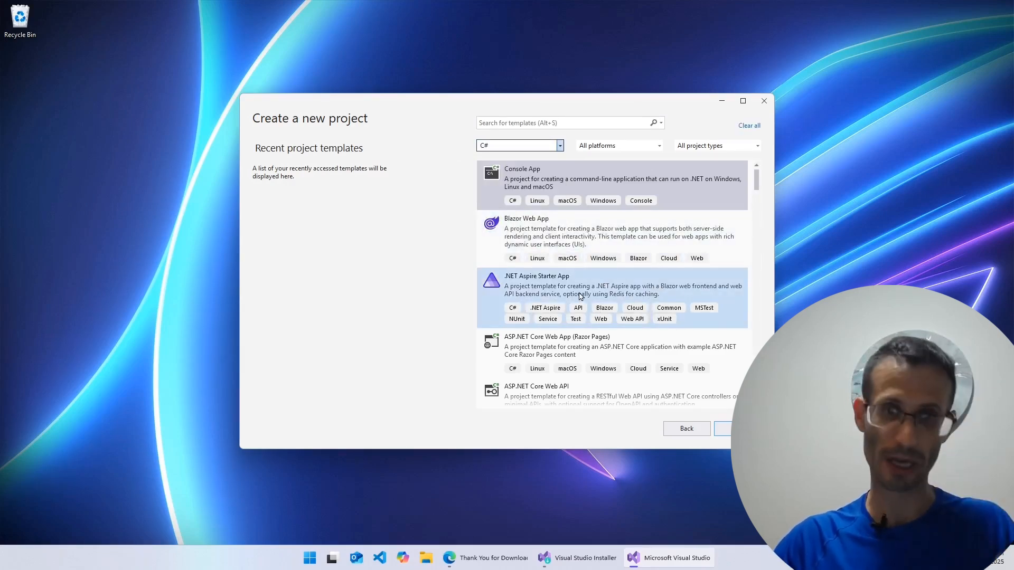
click(538, 185)
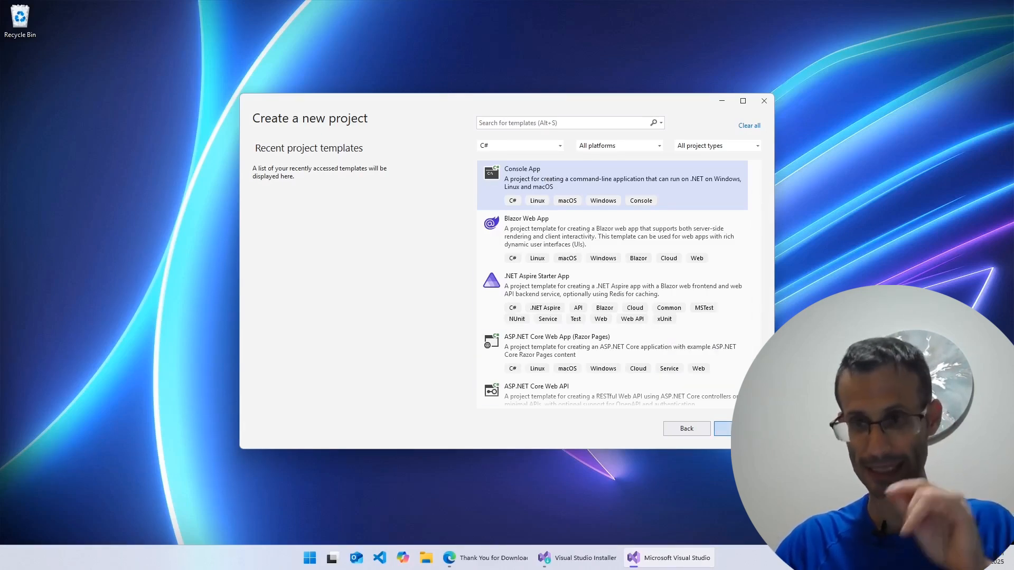
click(722, 428)
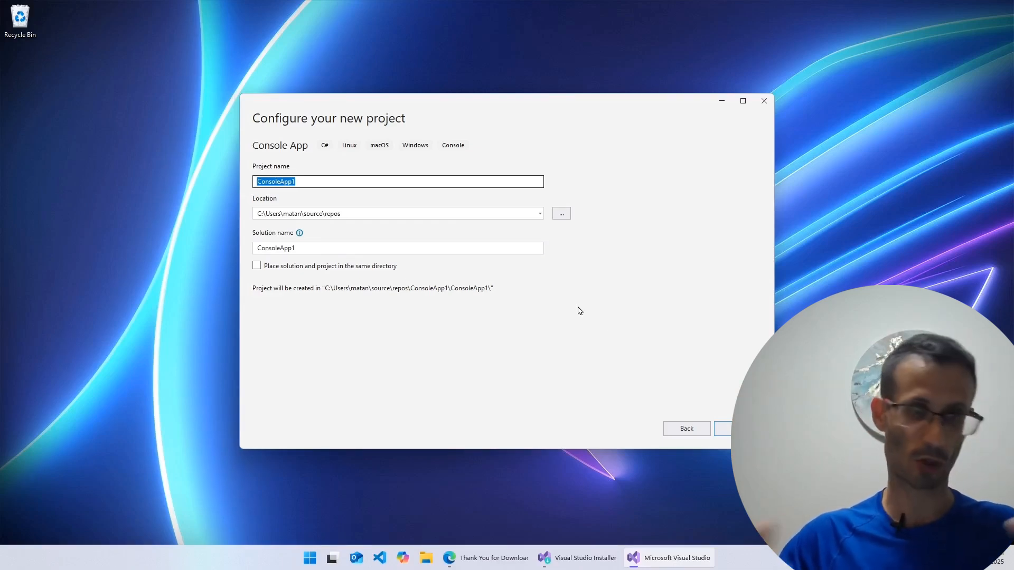
Name the project example_app and set its location to a new folder CSharp_workspace on the C: drive
text(example_app)
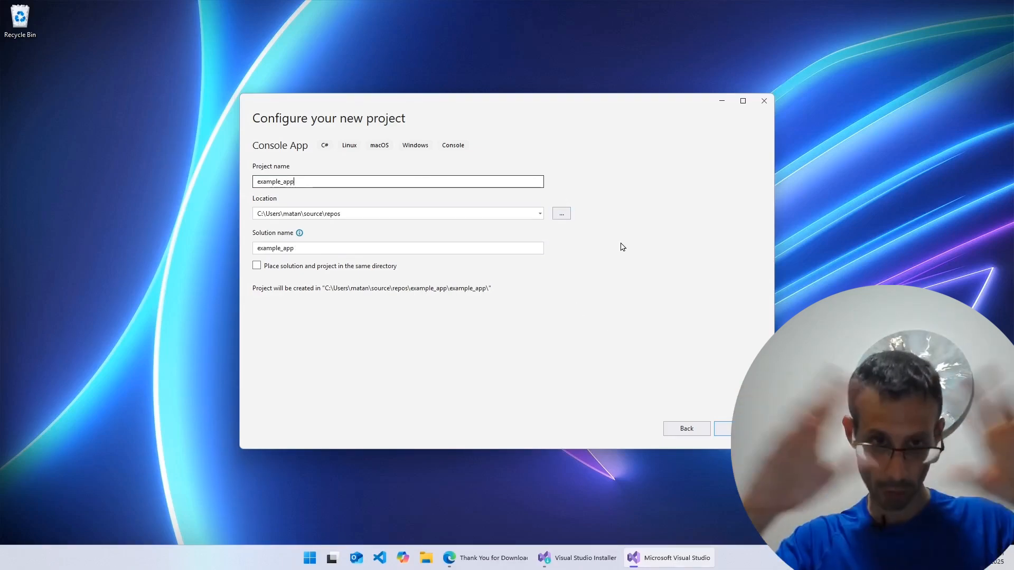
click(561, 214)
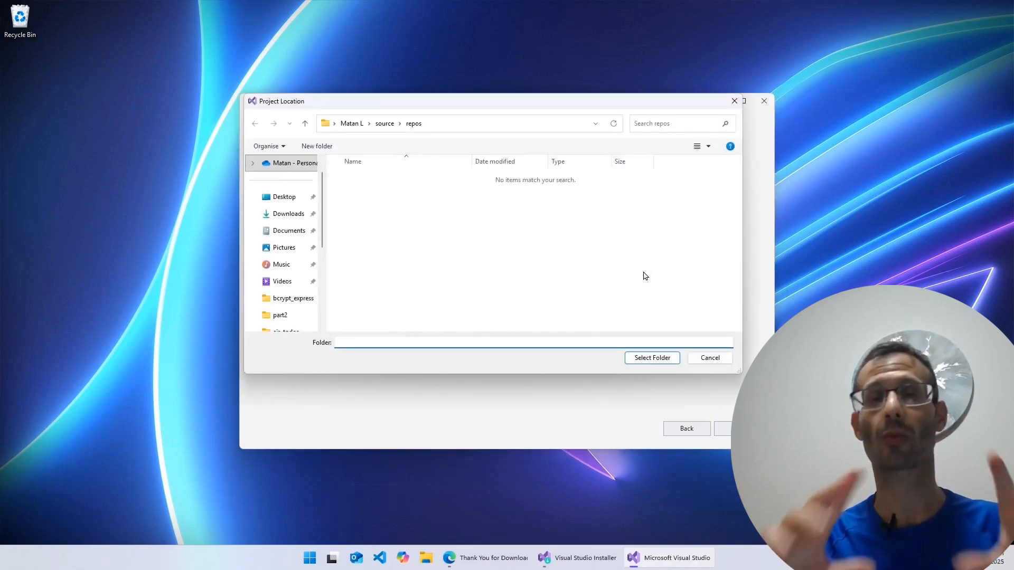
scroll(288, 250, down, 3)
click(294, 253)
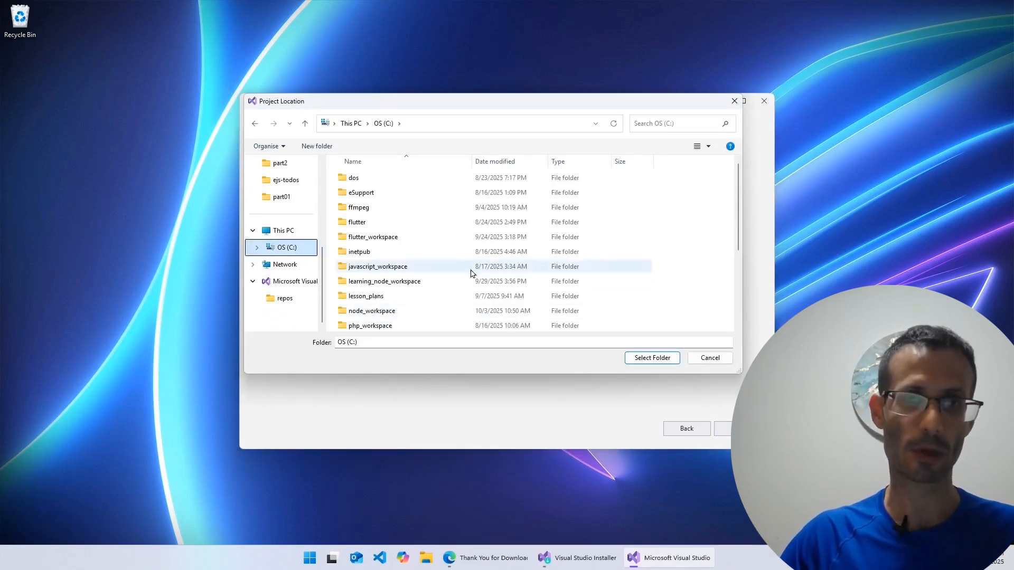
click(317, 147)
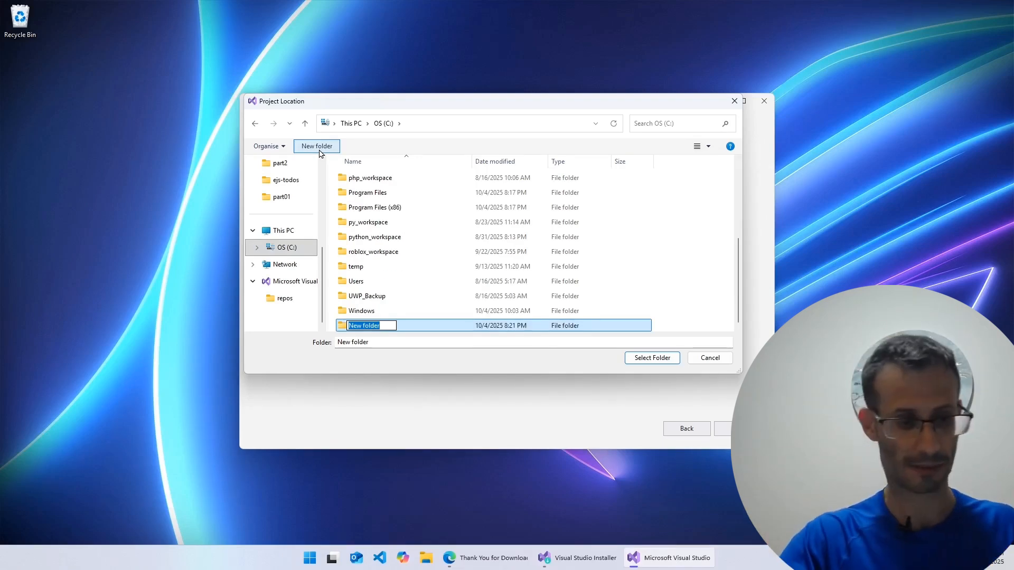
text(CSharp_workspace)
key(Return)
click(651, 359)
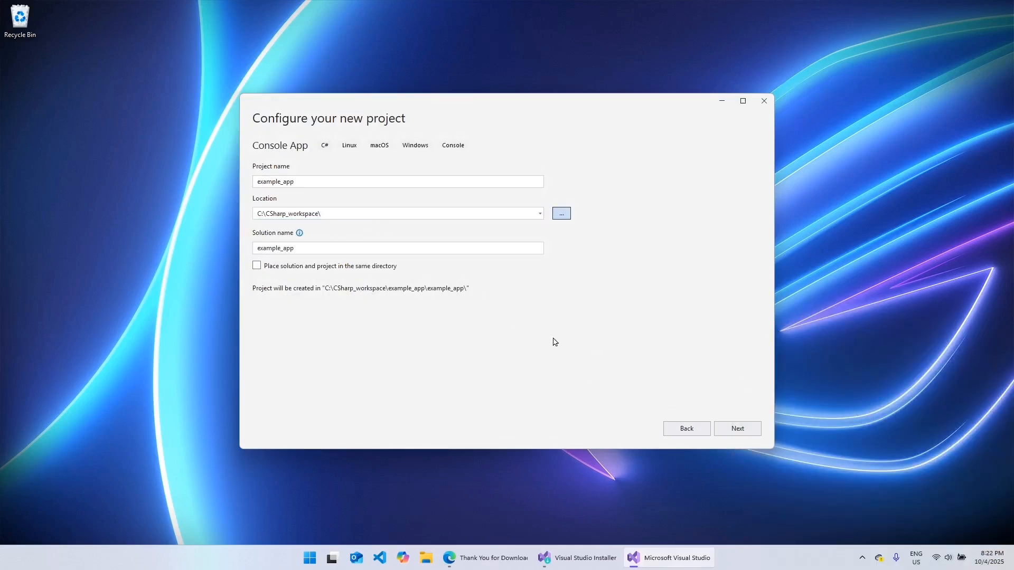
key(Return)
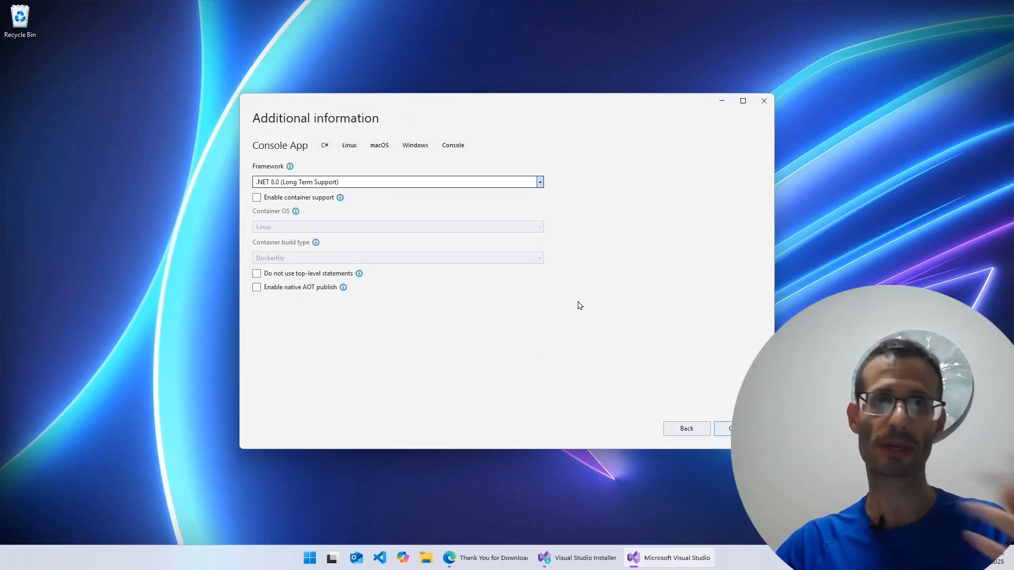
Create the project with the .NET 8.0 (Long Term Support) framework and the option to not use top-level statements
click(351, 184)
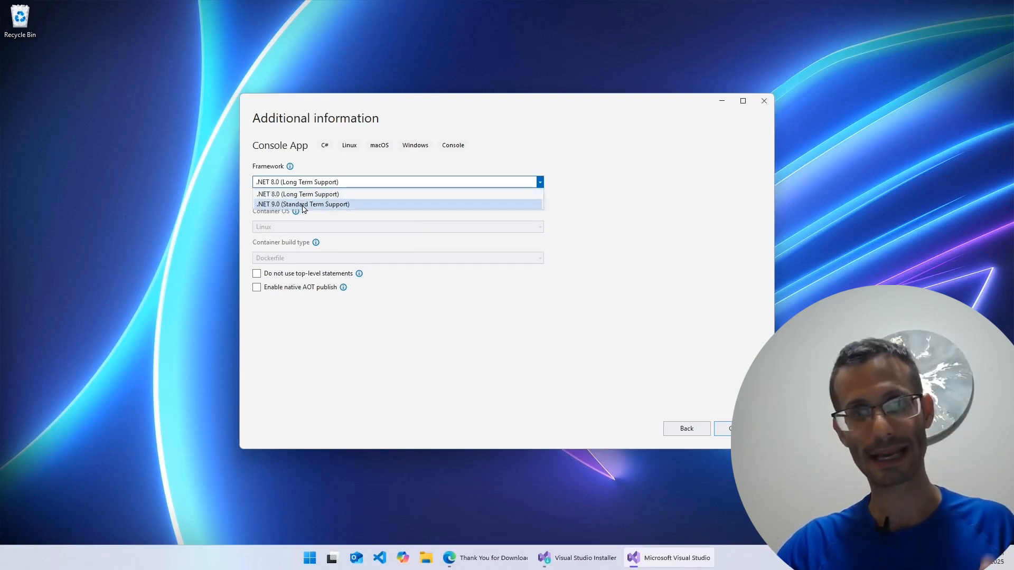
click(313, 186)
click(312, 184)
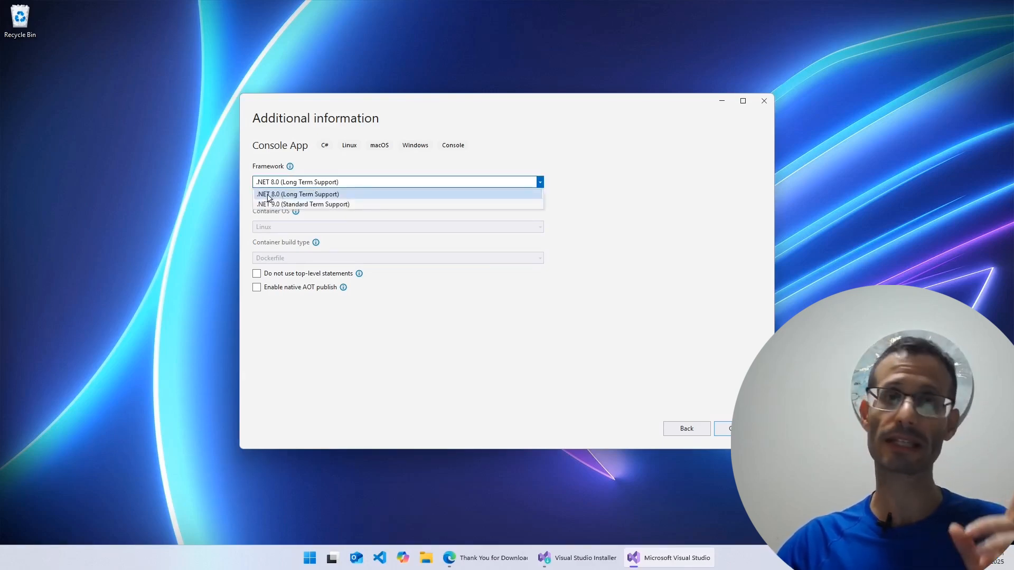
click(356, 194)
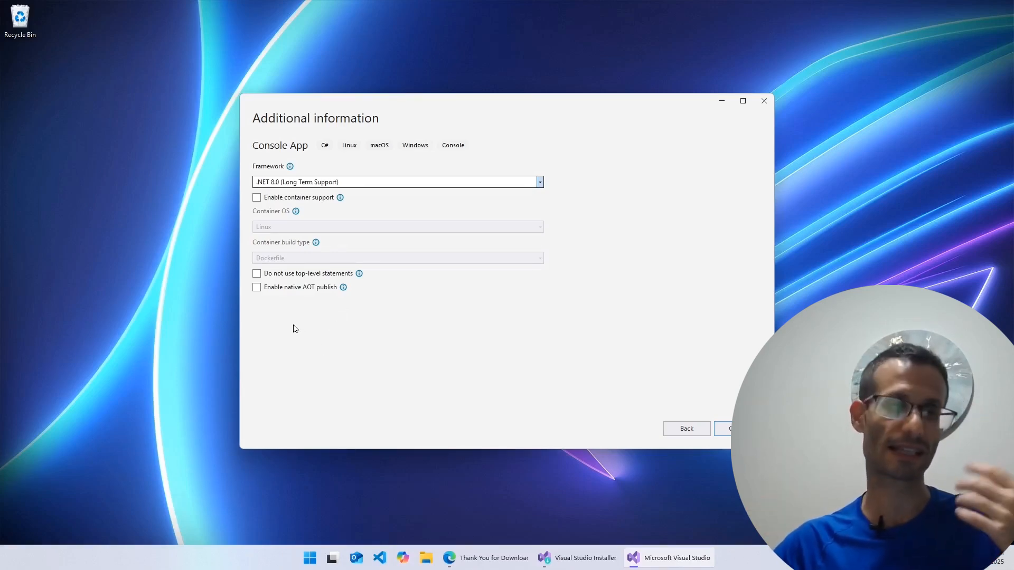
click(256, 274)
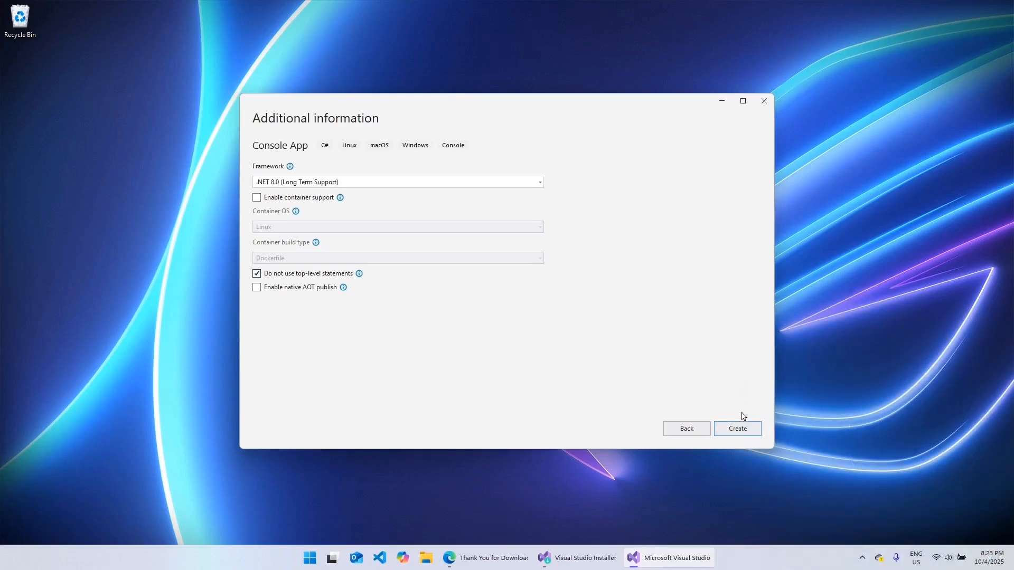
click(737, 427)
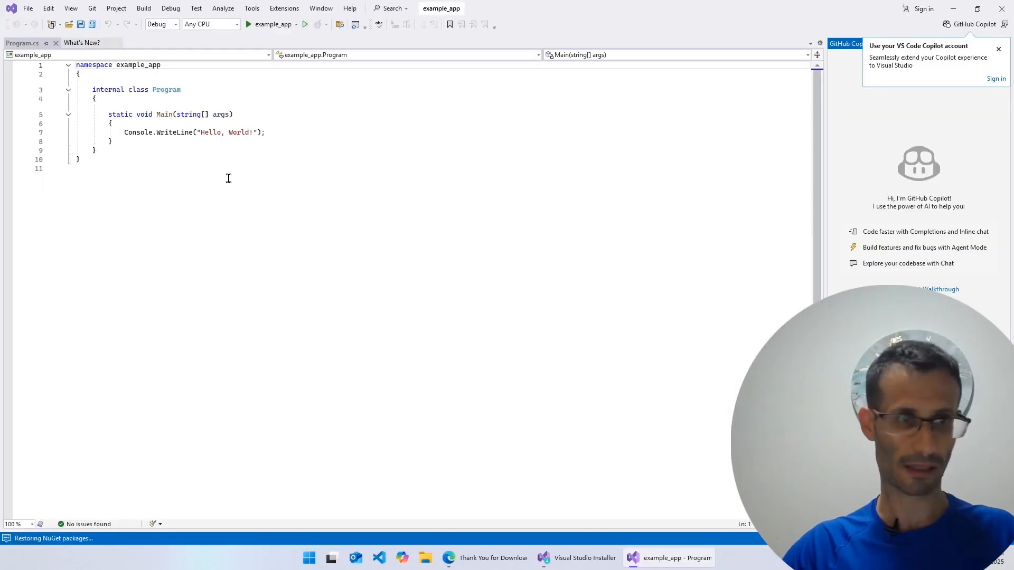
Enlarge the code text, run example_app and move its console output window clear of the code
ctrl+scroll(315, 203, up, 8)
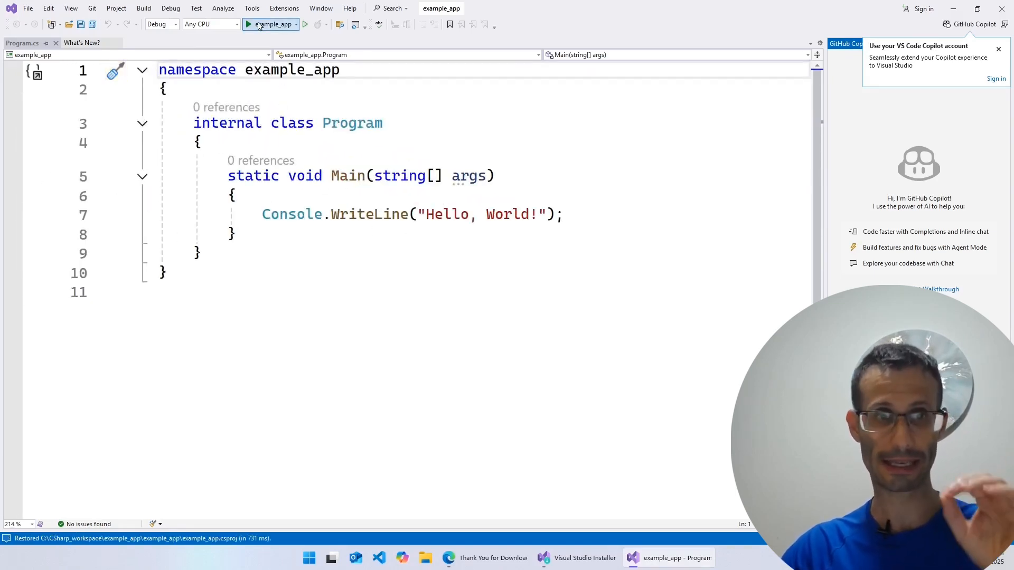
click(259, 25)
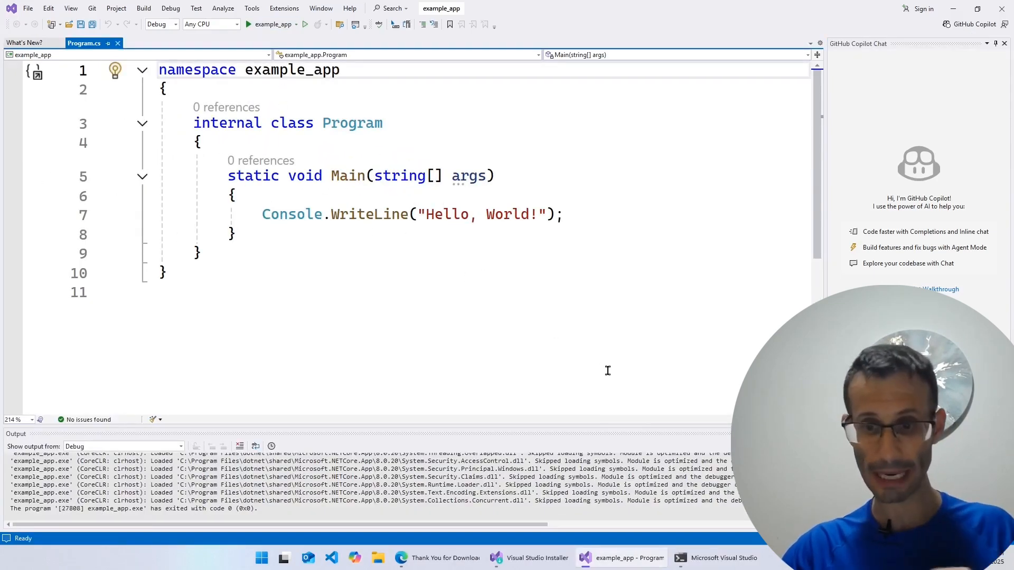
click(717, 560)
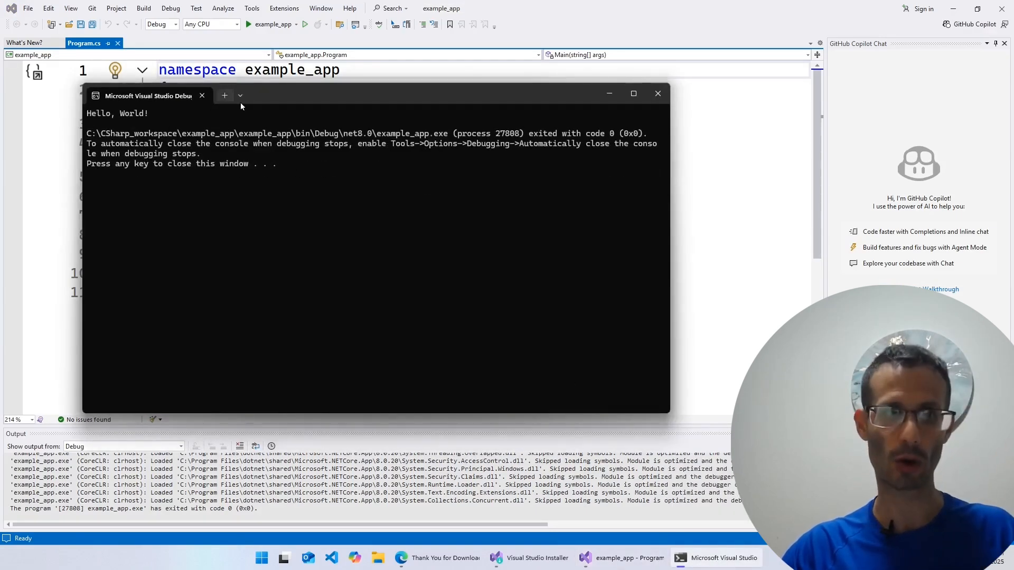
drag(268, 100, 476, 253)
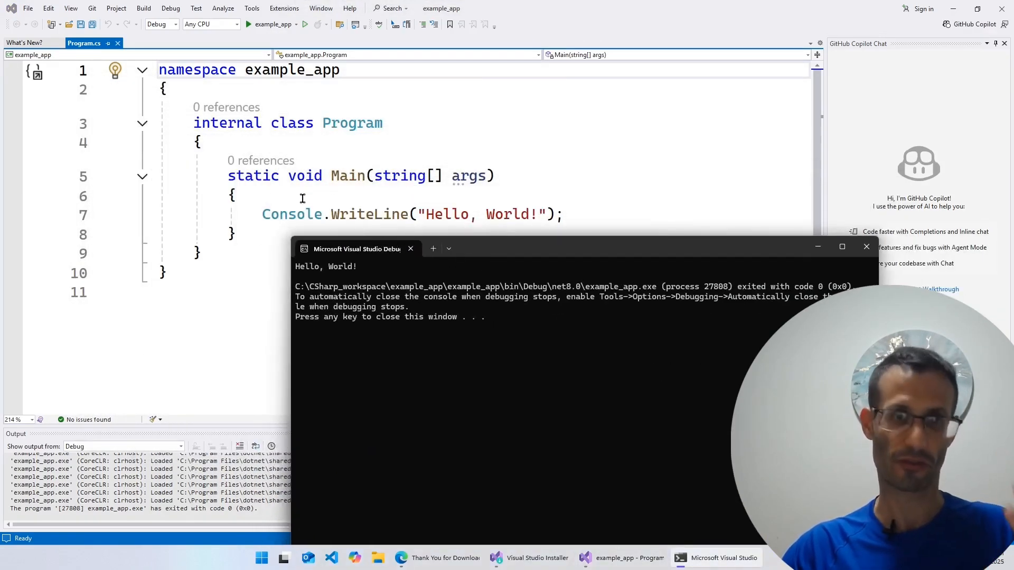